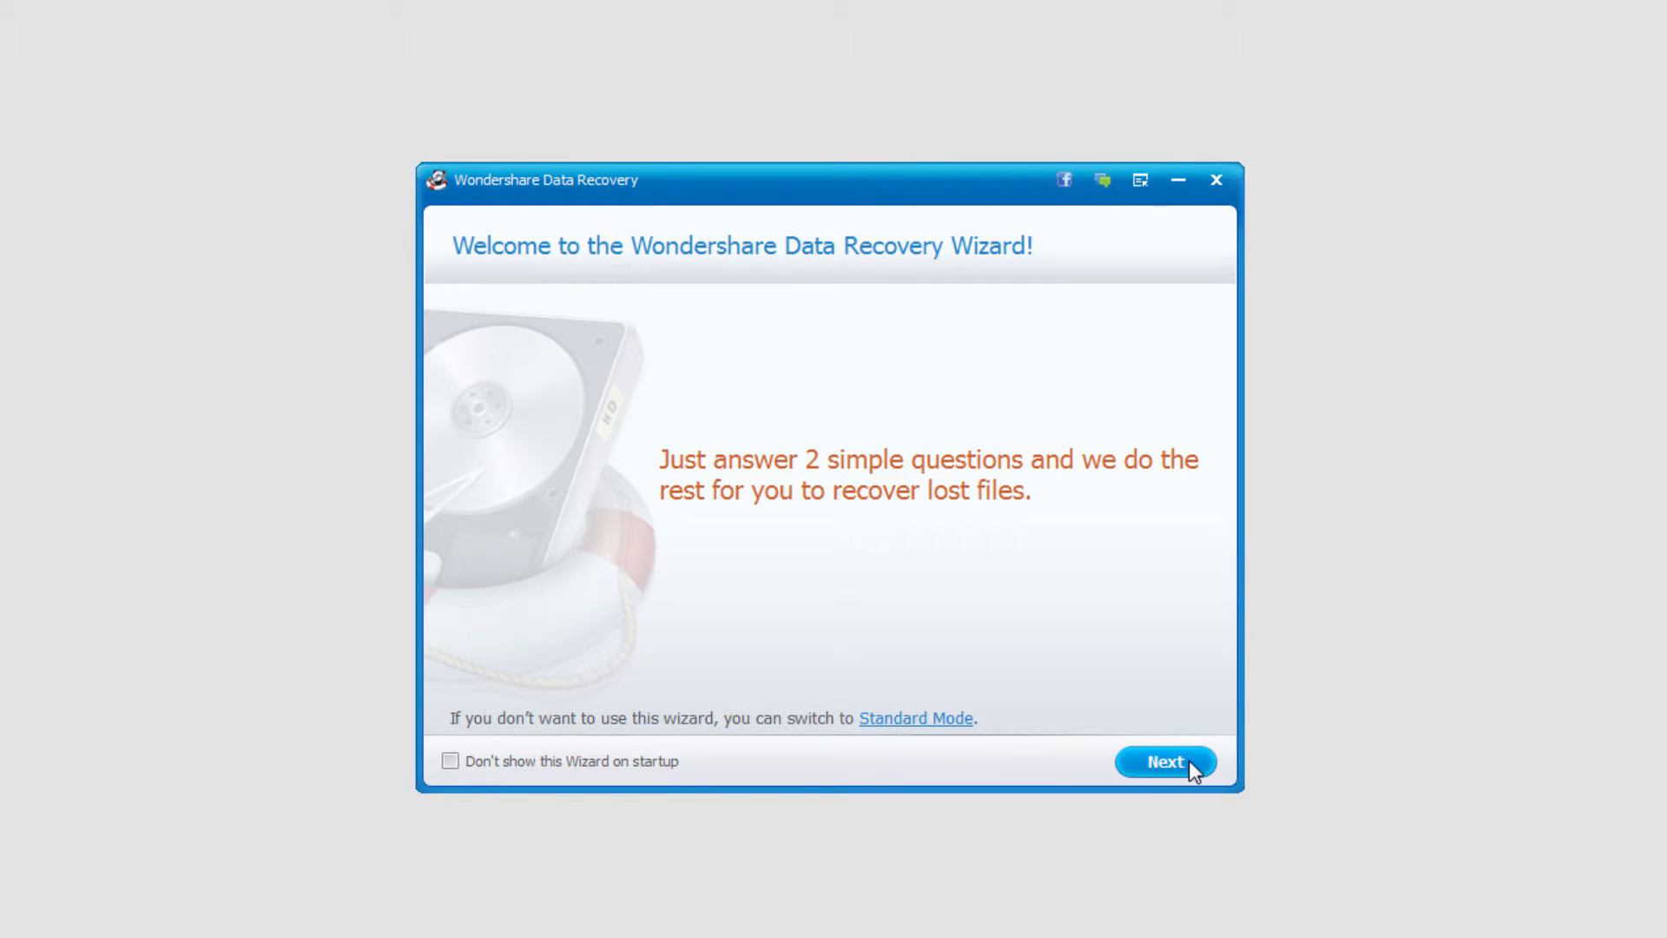
Advance the recovery wizard past its welcome page to the file-type choice.
click(1212, 768)
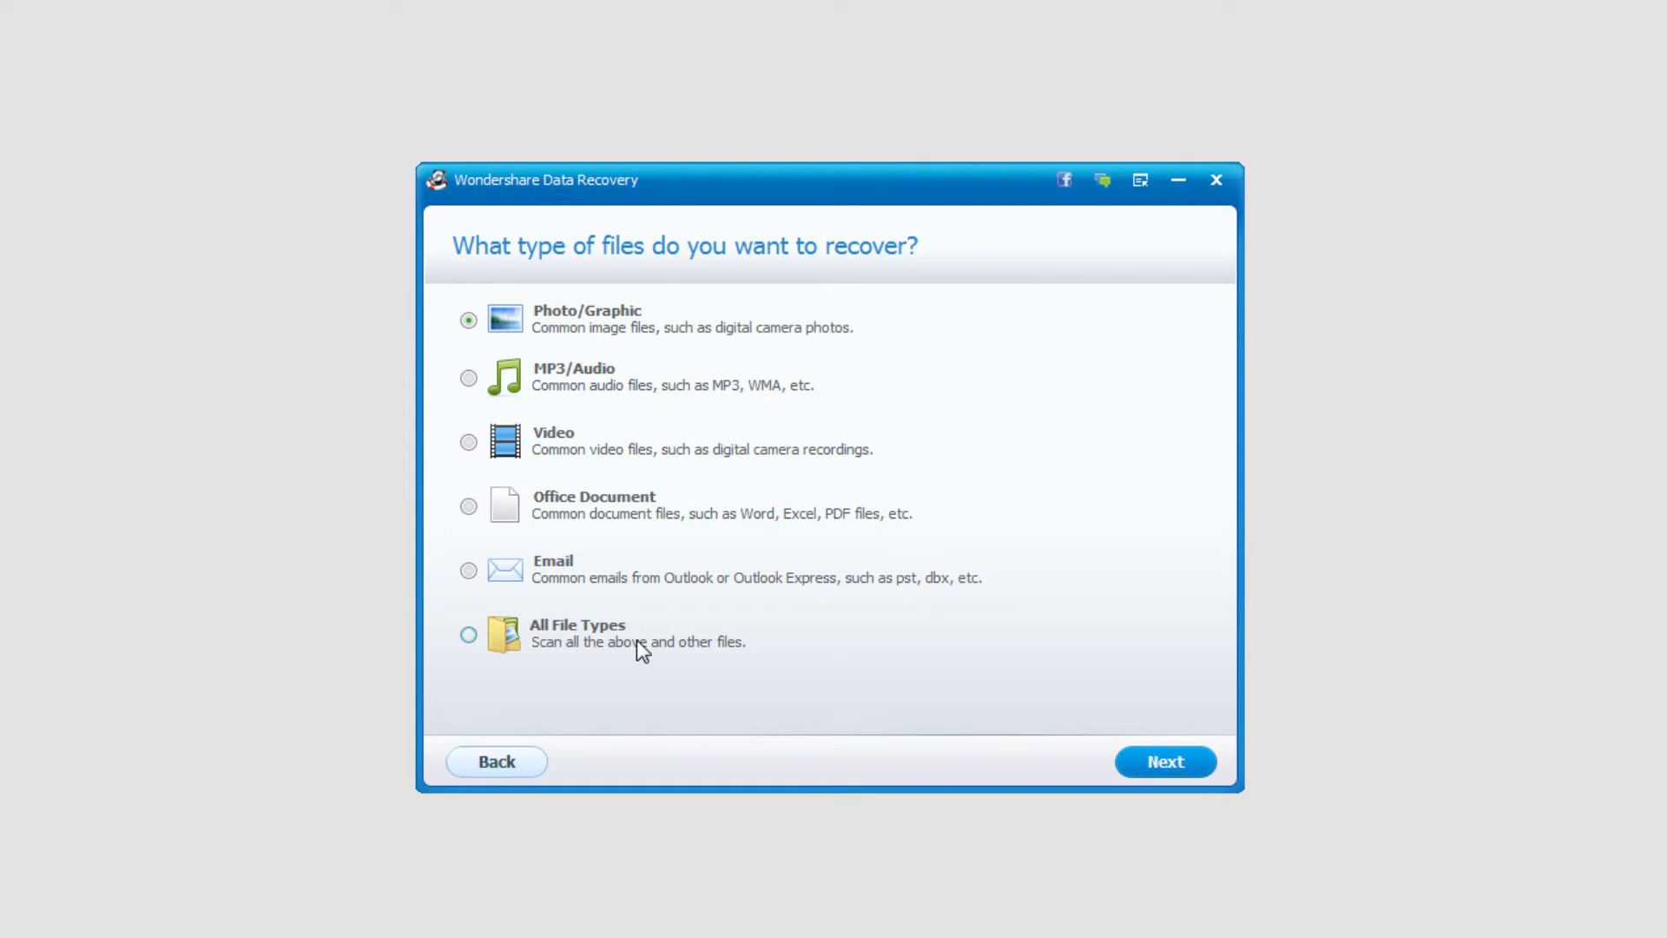
Choose All File Types and the Recycle Bin as the location, reaching the ready-to-search step.
click(560, 640)
click(1183, 763)
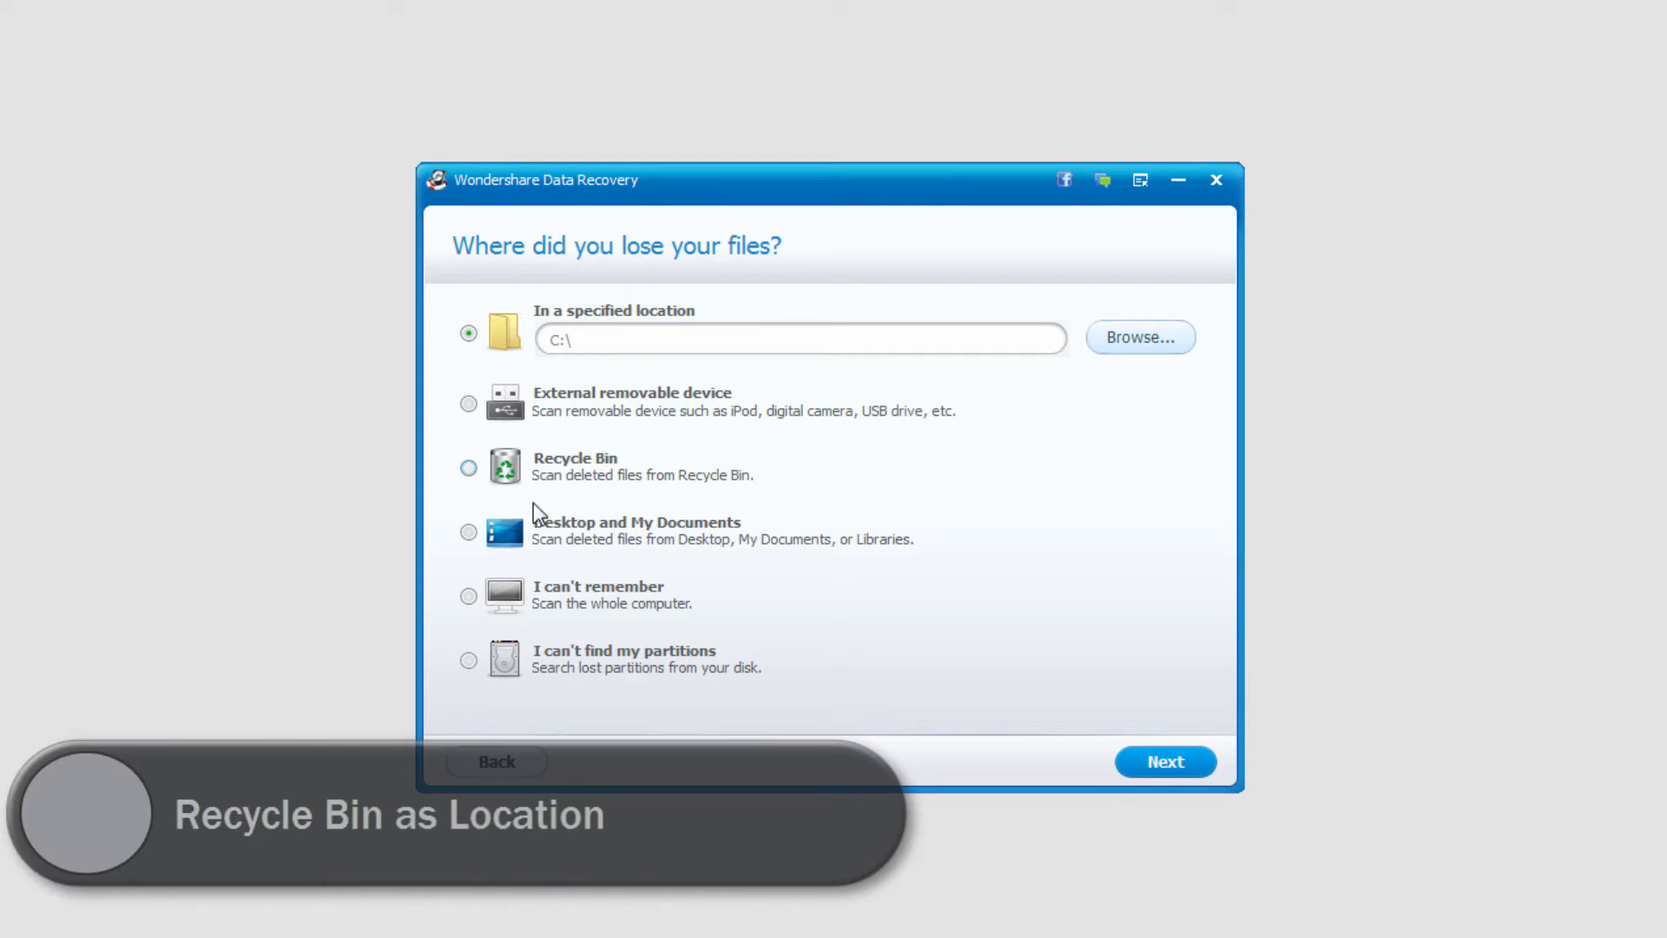
click(489, 474)
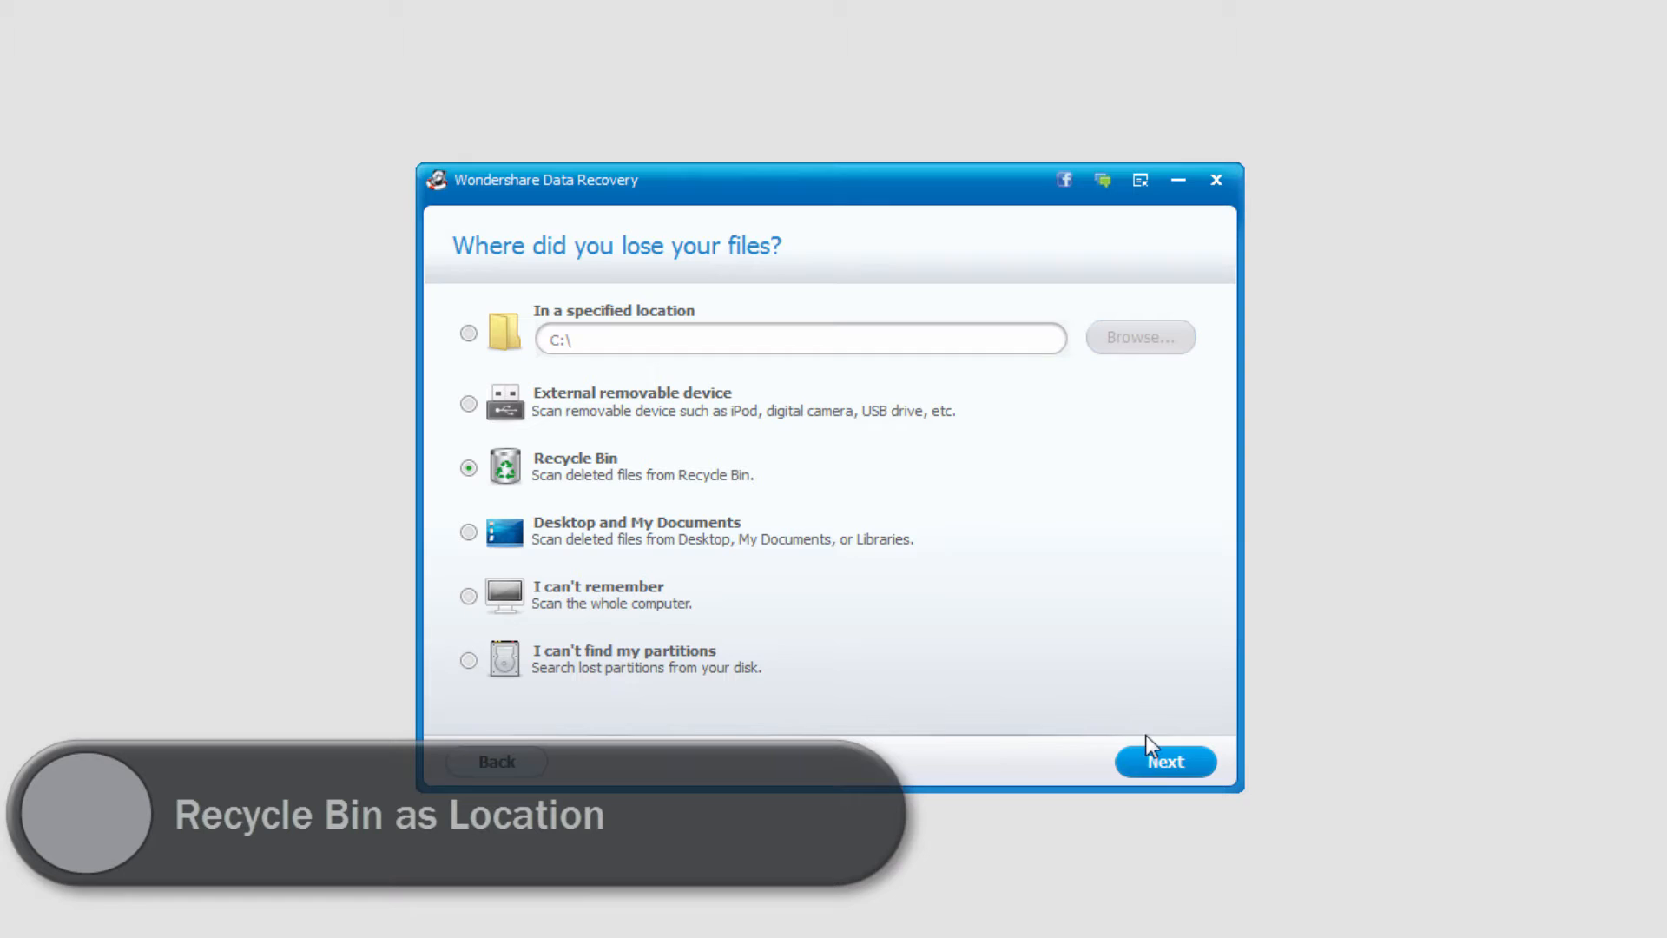
click(1171, 764)
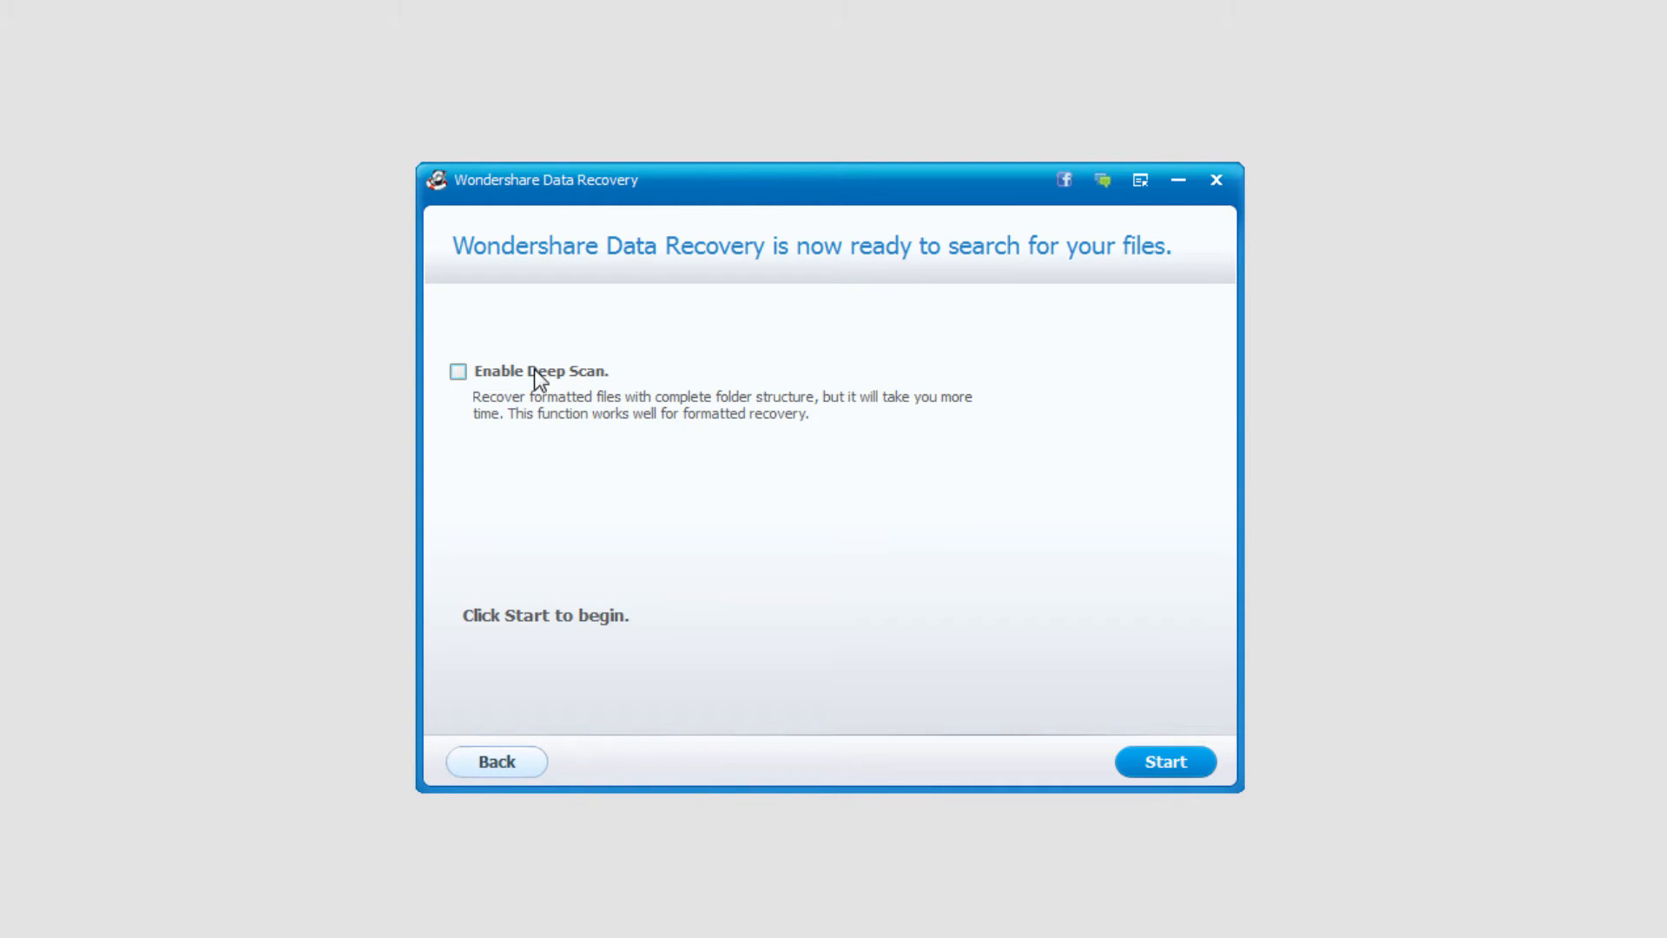
Scan the Recycle Bin, then browse the Graphic CR2 and Document TXT results.
click(1184, 763)
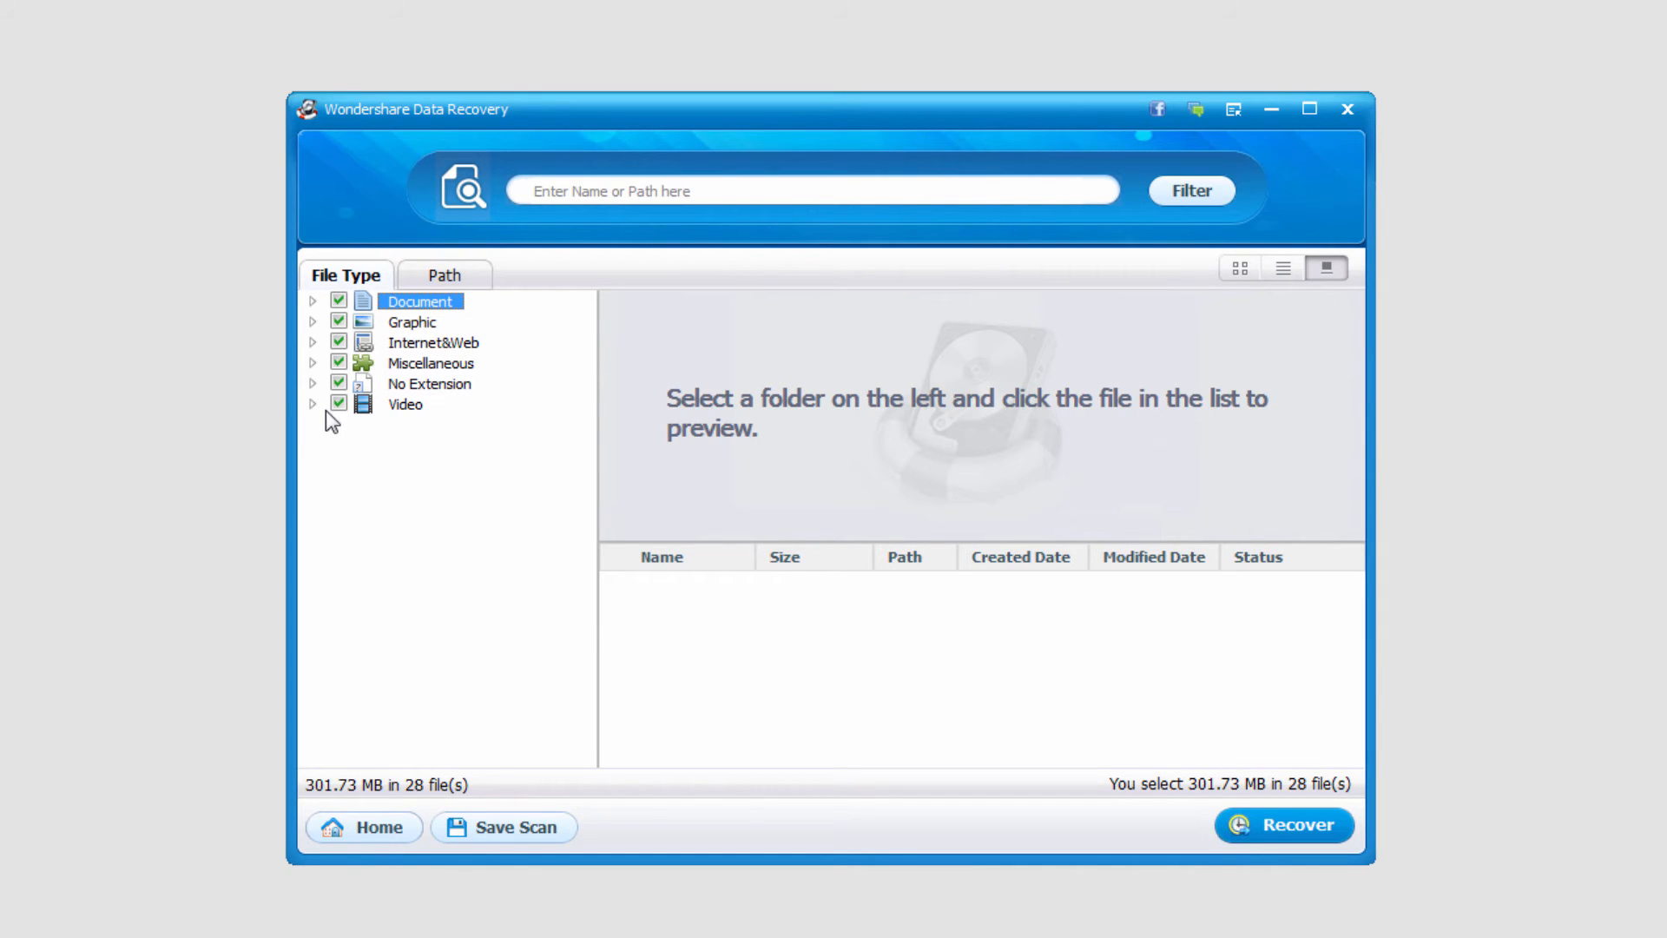
click(312, 322)
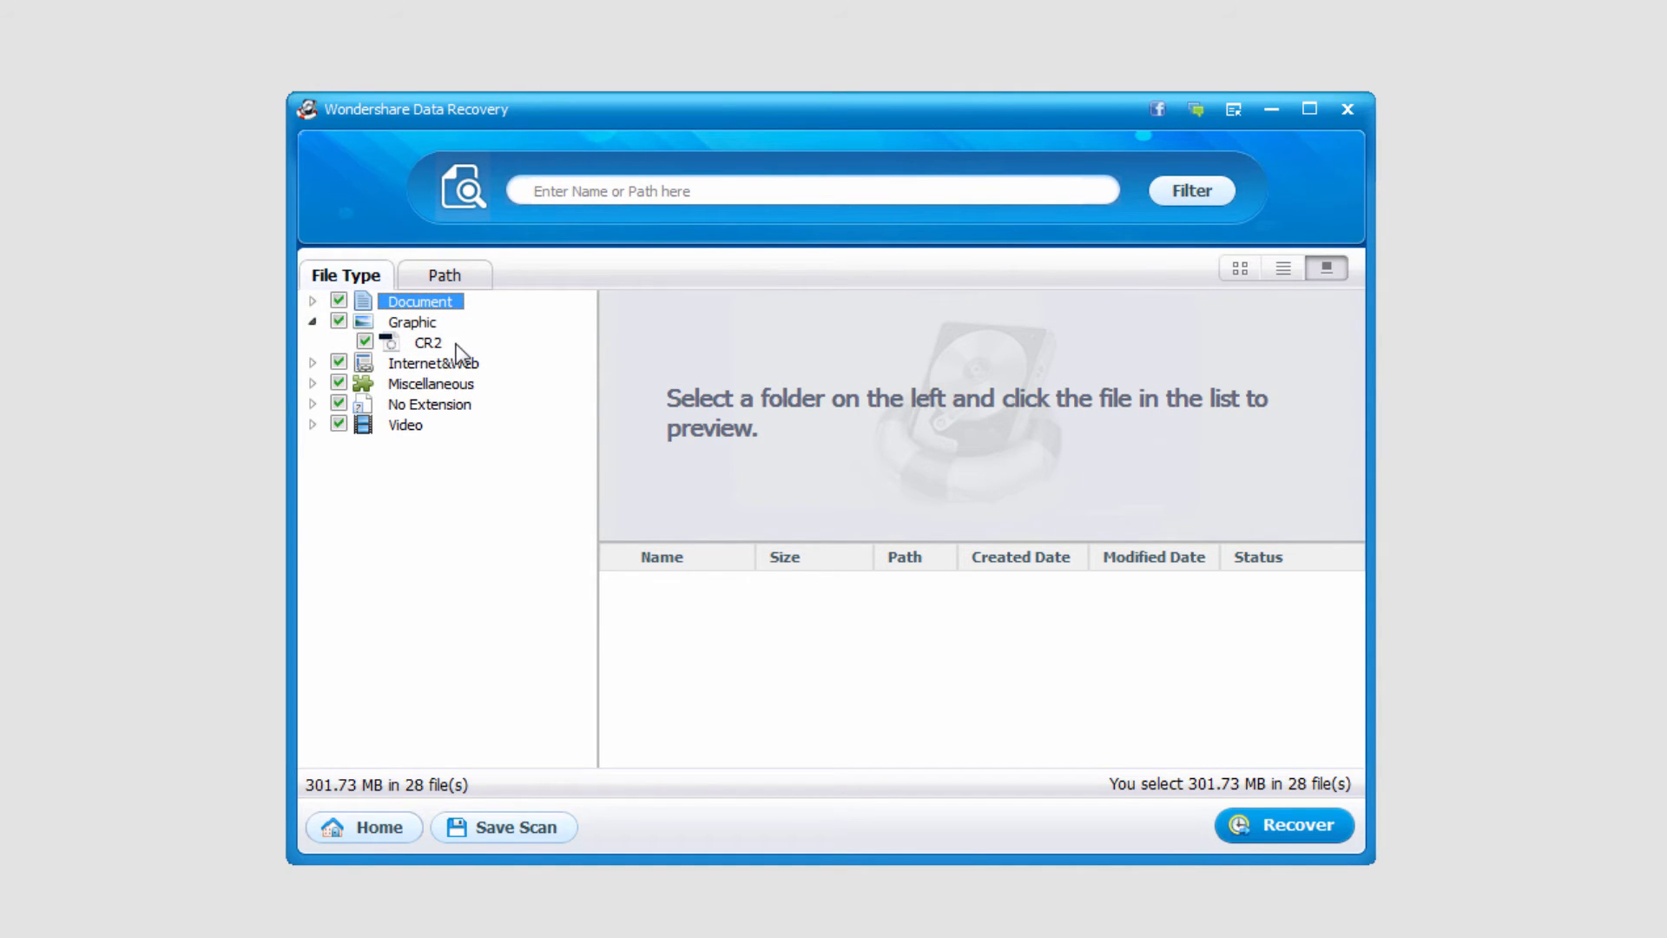
click(431, 343)
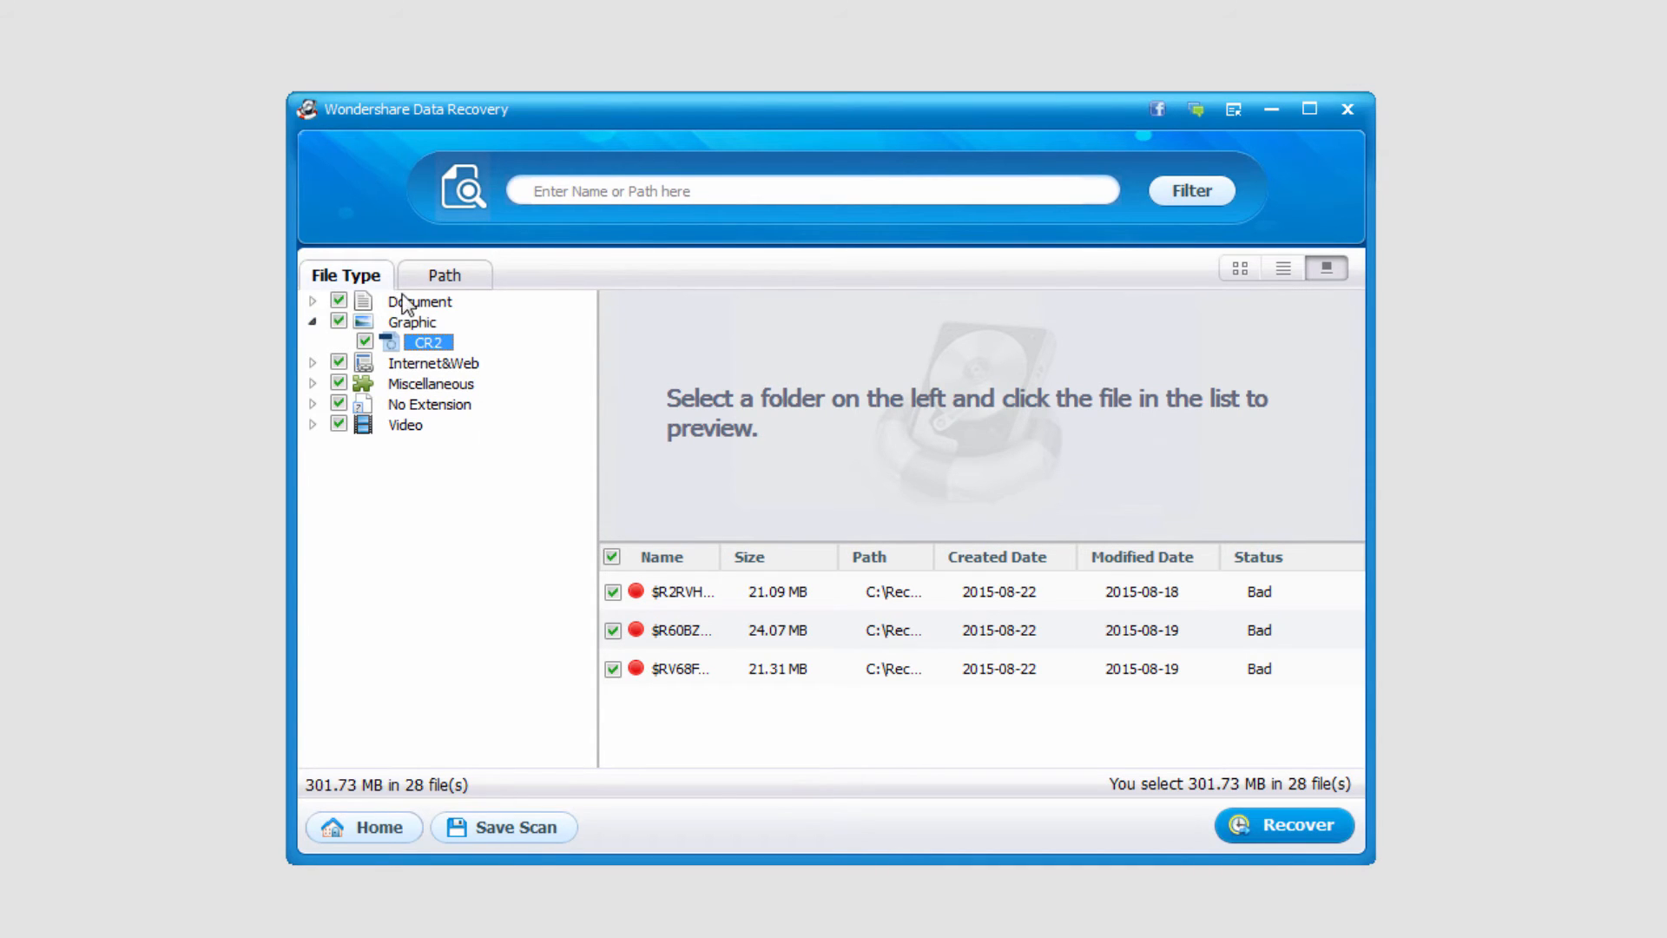
double_click(409, 303)
click(425, 343)
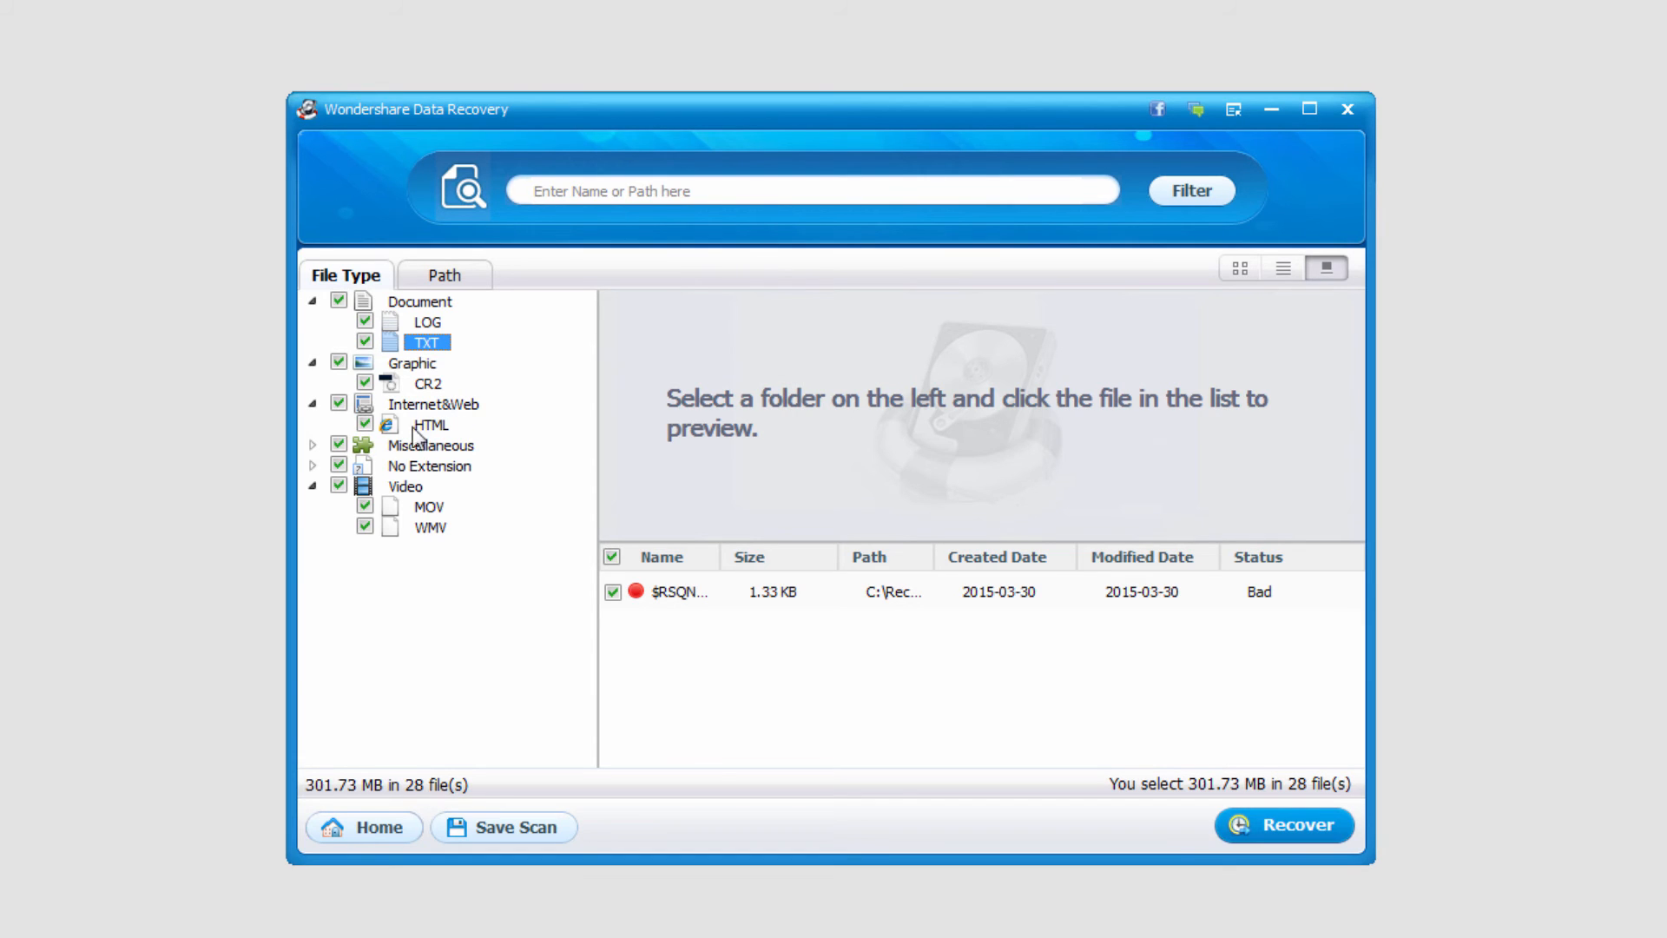
Uncheck every category except Document, leaving only the LOG and TXT files marked.
click(339, 486)
click(339, 465)
click(340, 445)
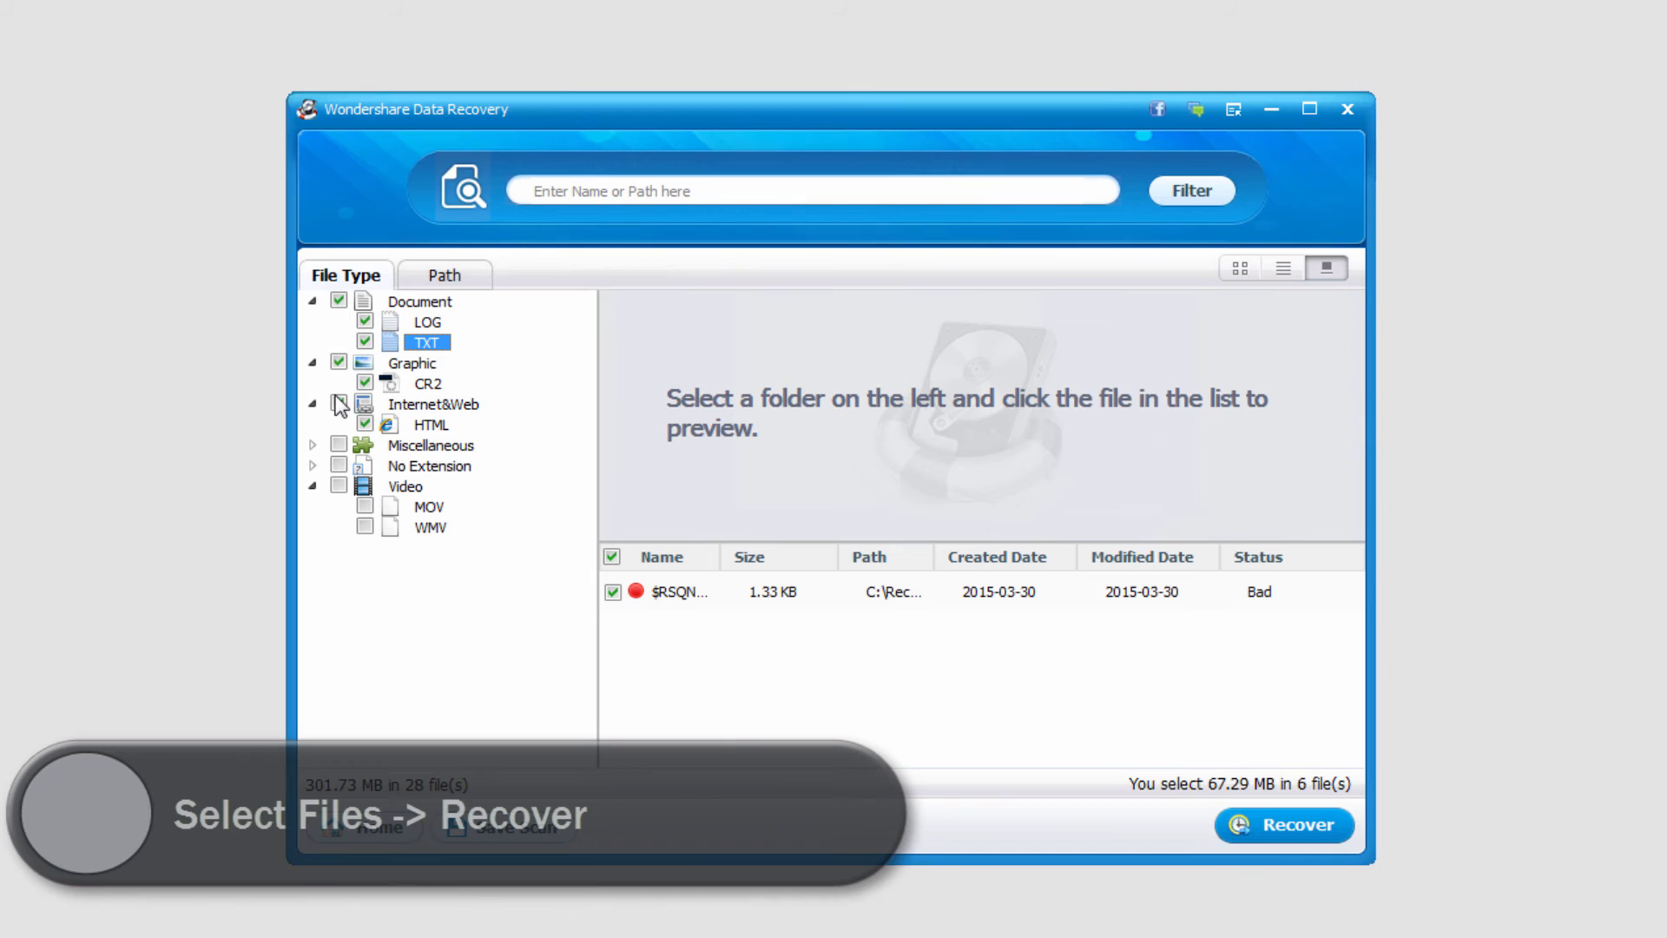
click(339, 404)
click(338, 363)
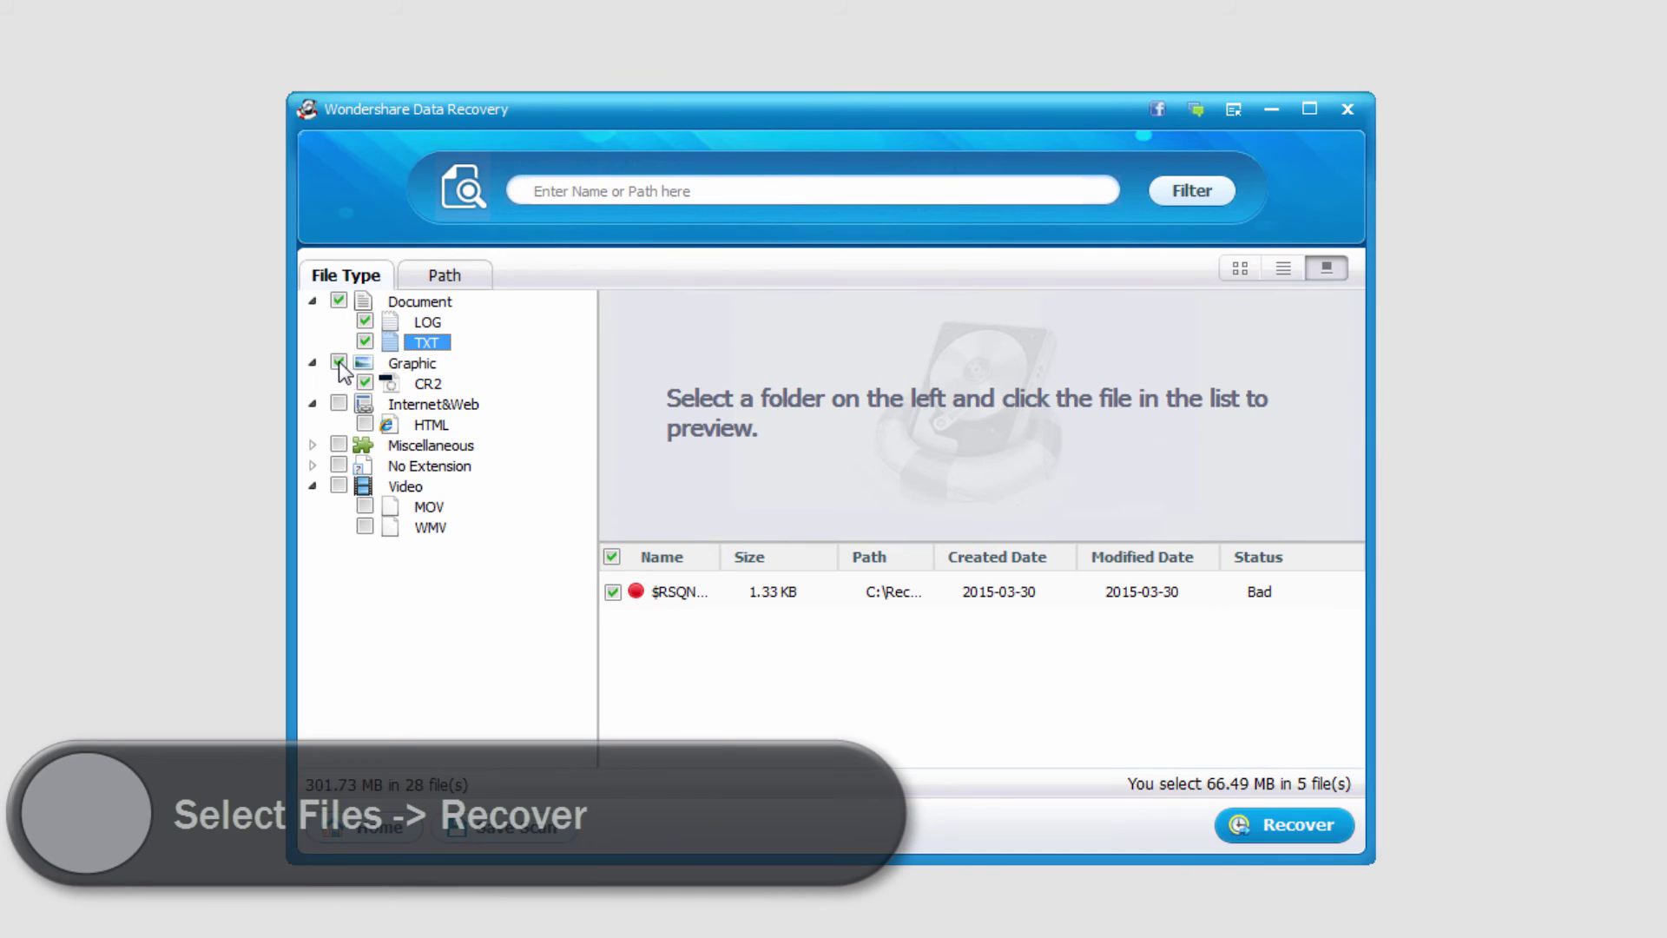
click(408, 301)
click(426, 341)
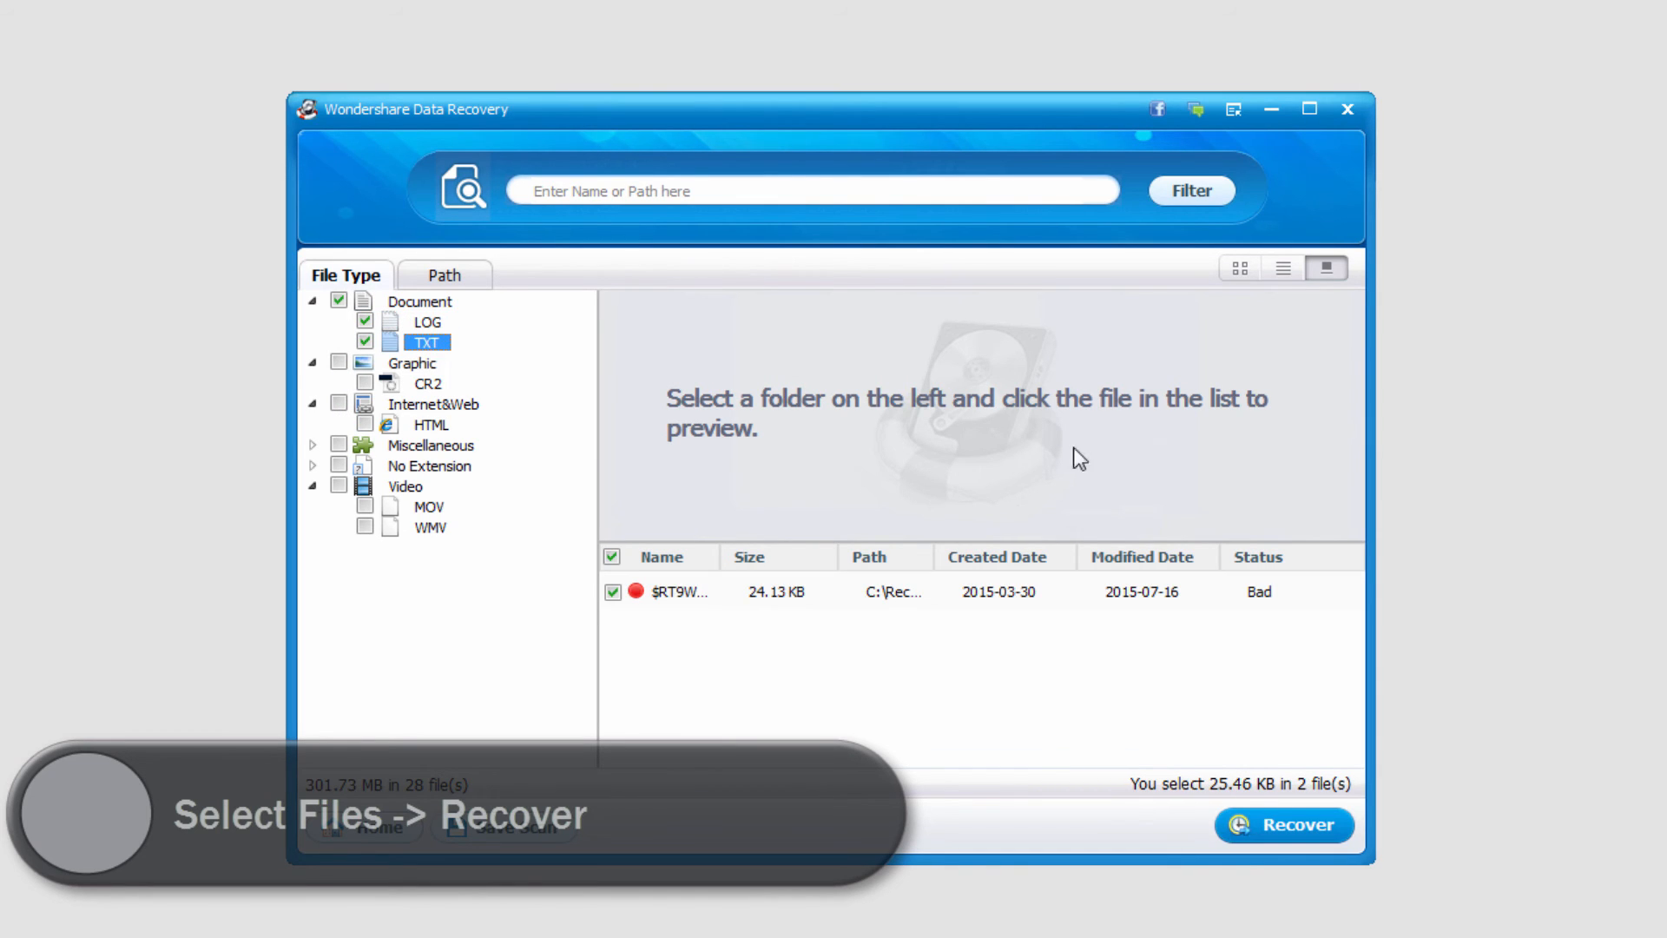
Recover the two marked files to the F: drive, accepting the partition warning.
click(1283, 829)
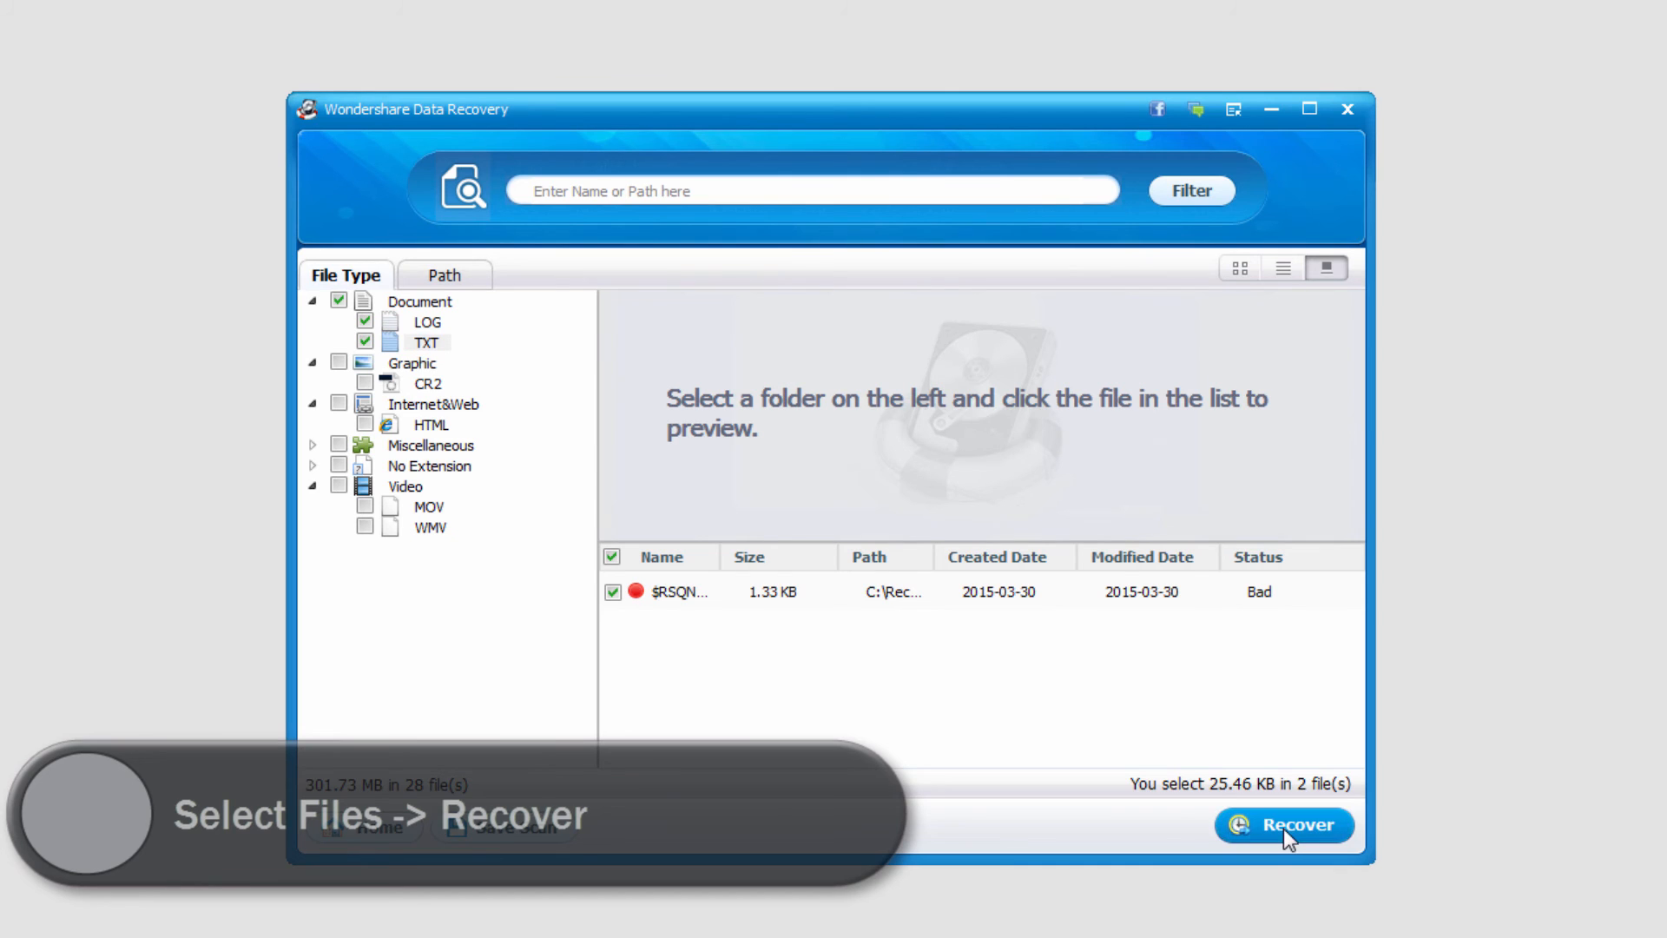
click(786, 473)
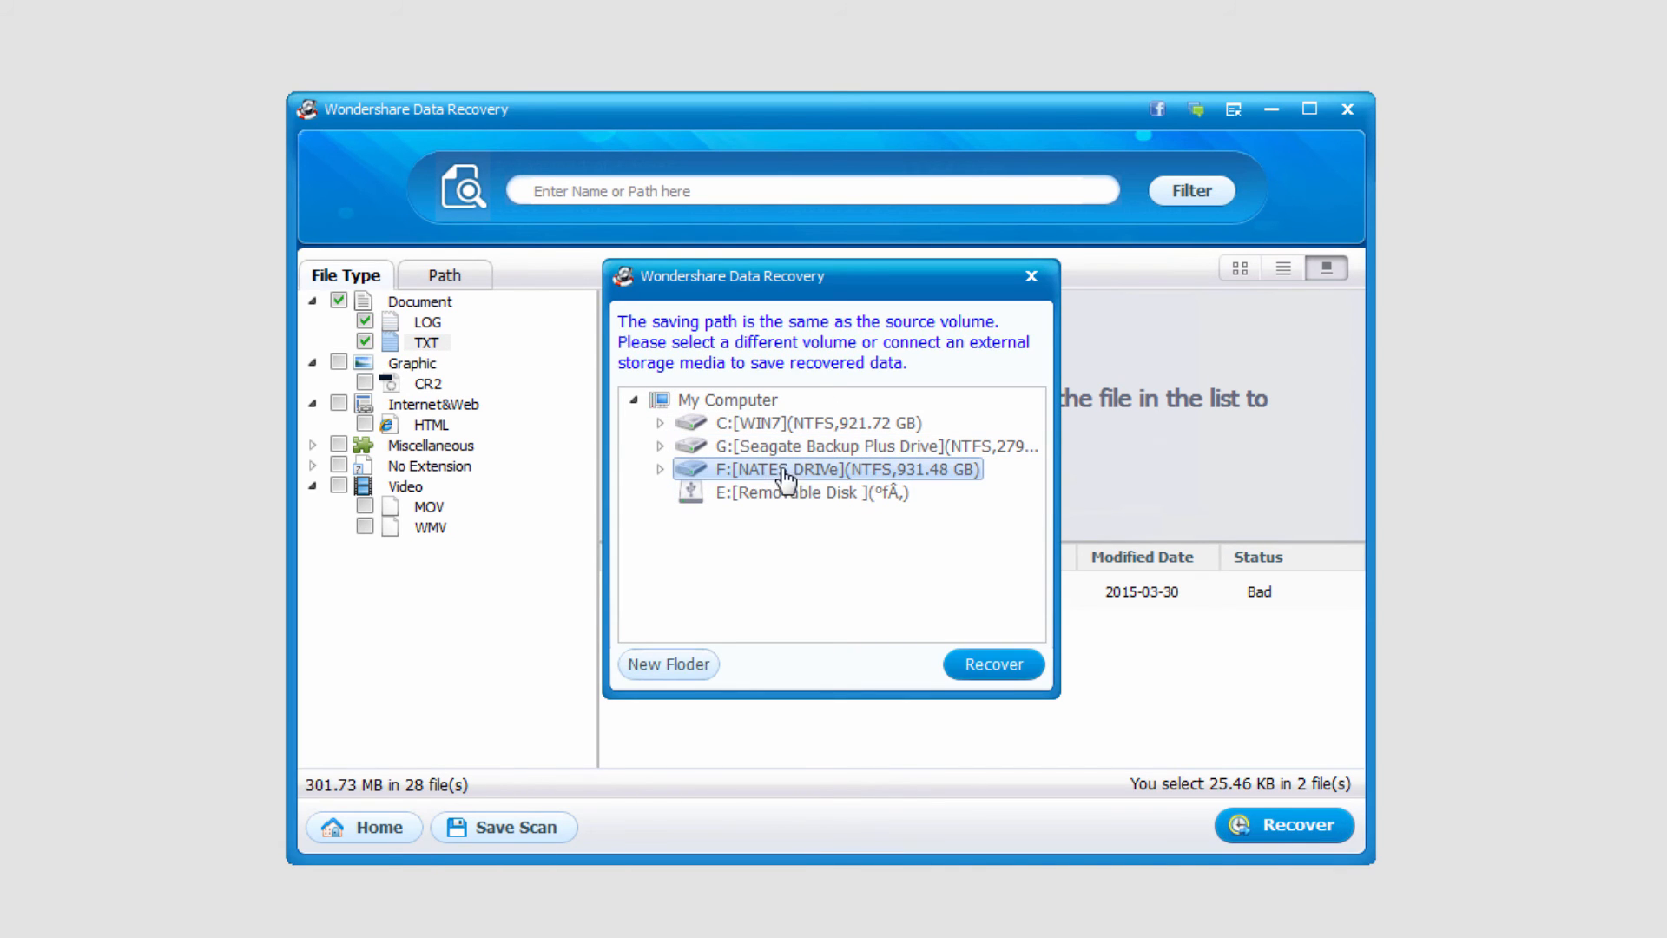
click(994, 665)
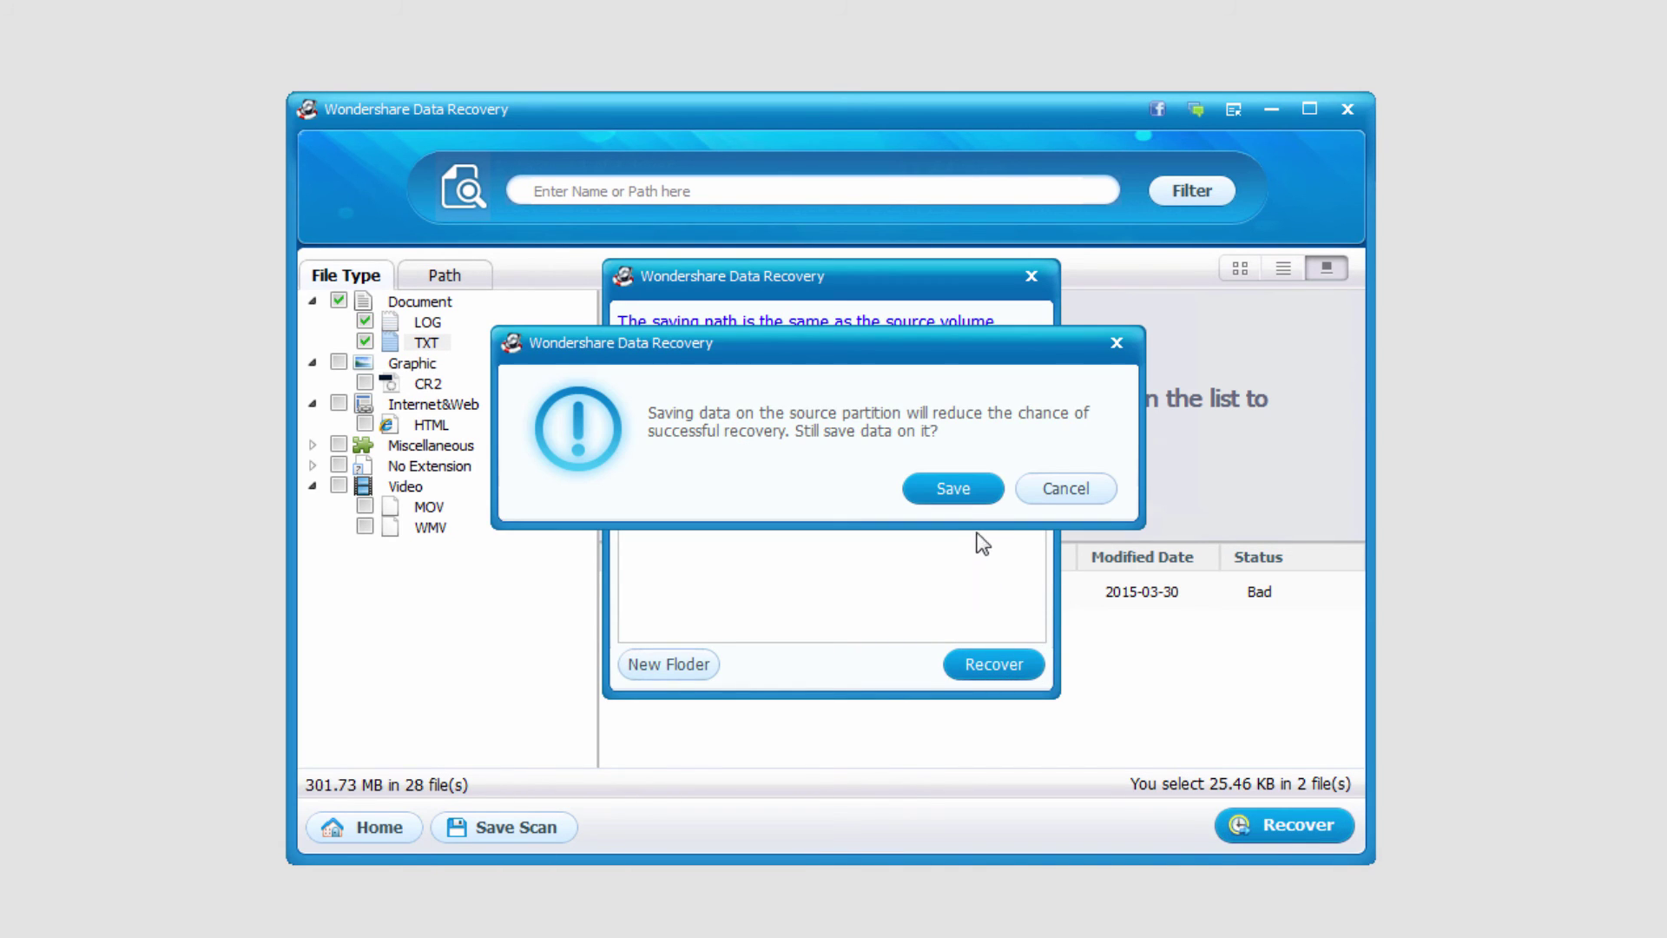
click(954, 488)
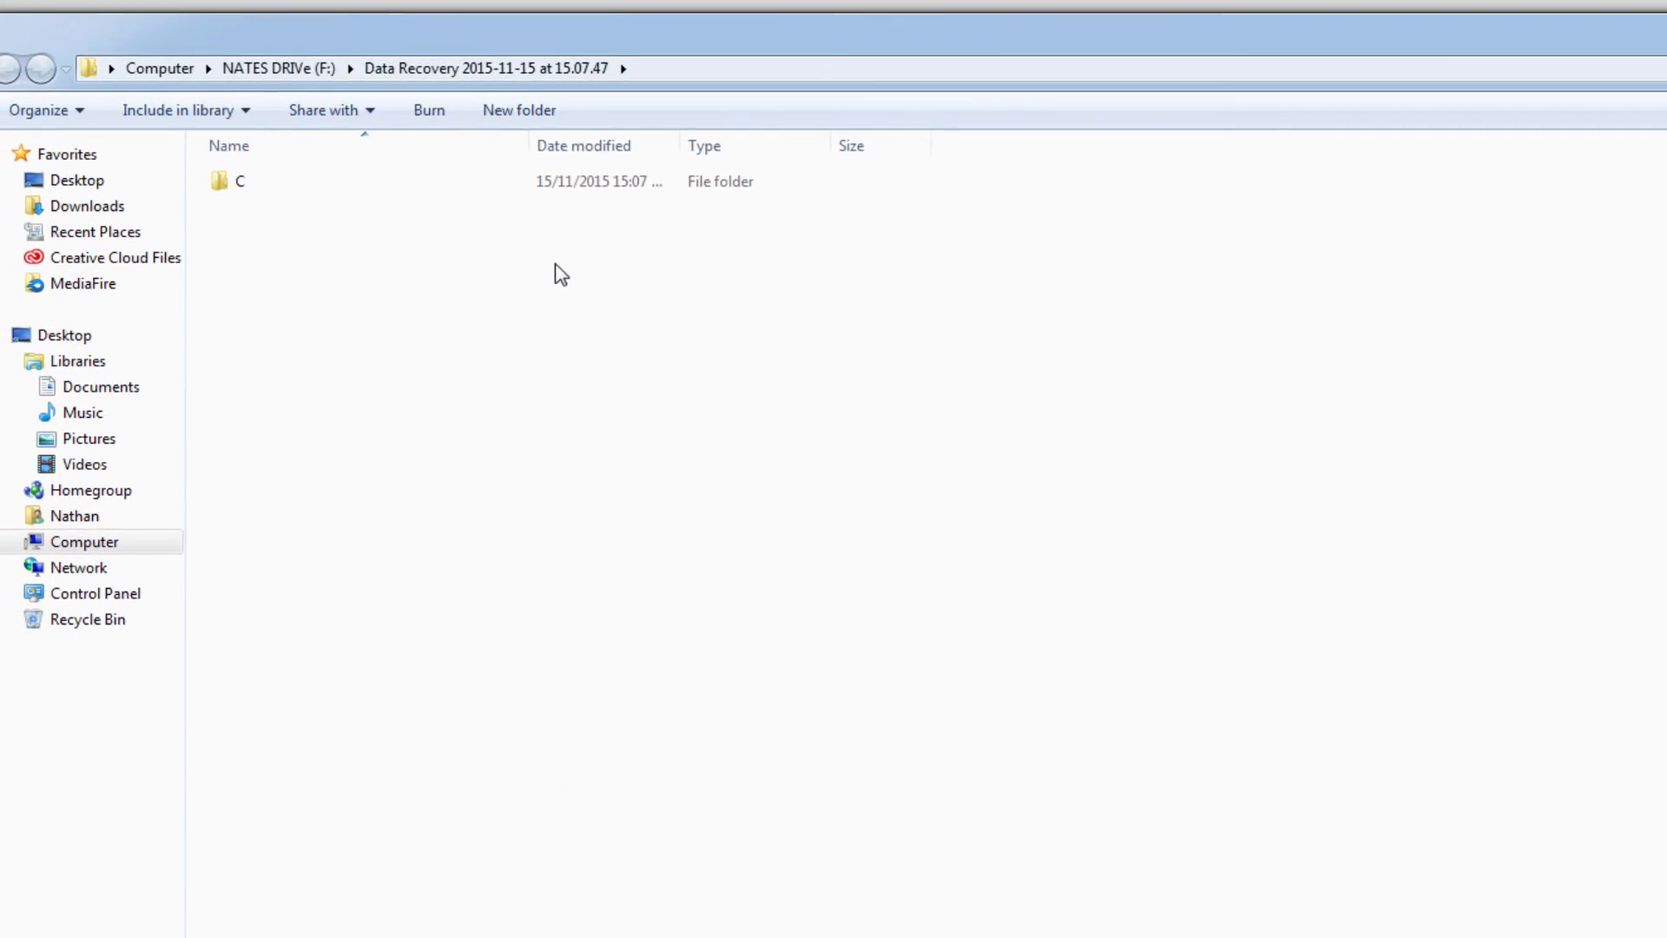
Browse into the recovered Recycle Bin folder on F: and select $RT9WU6G.log then $RSQN3D9.txt.
double_click(469, 193)
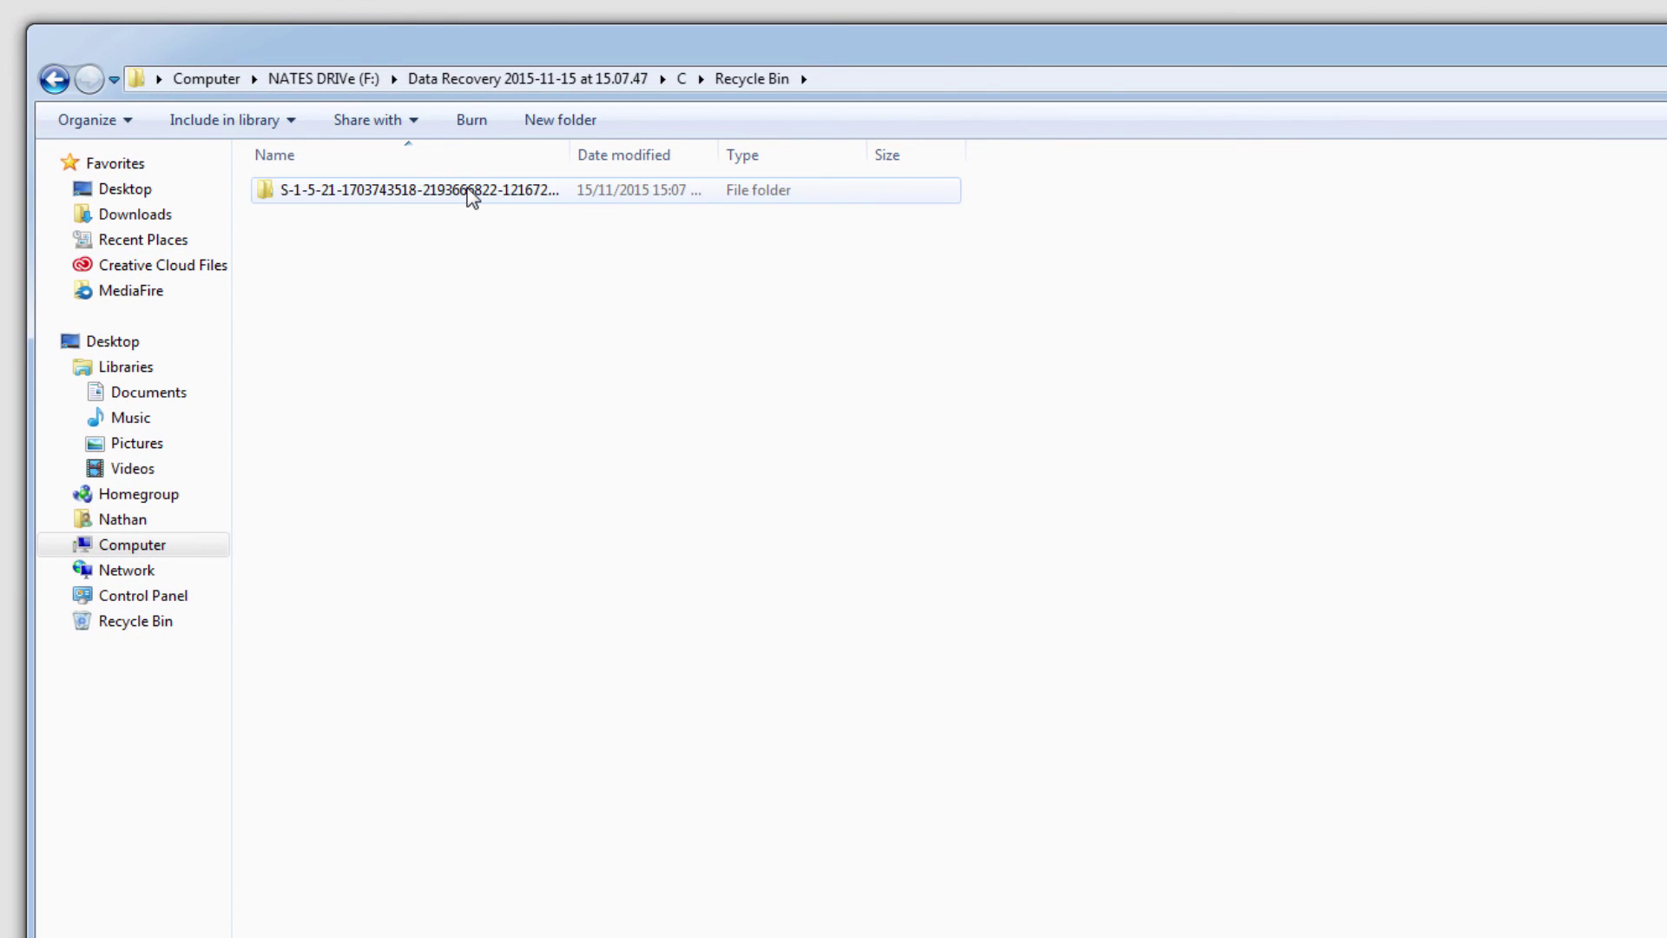
double_click(469, 193)
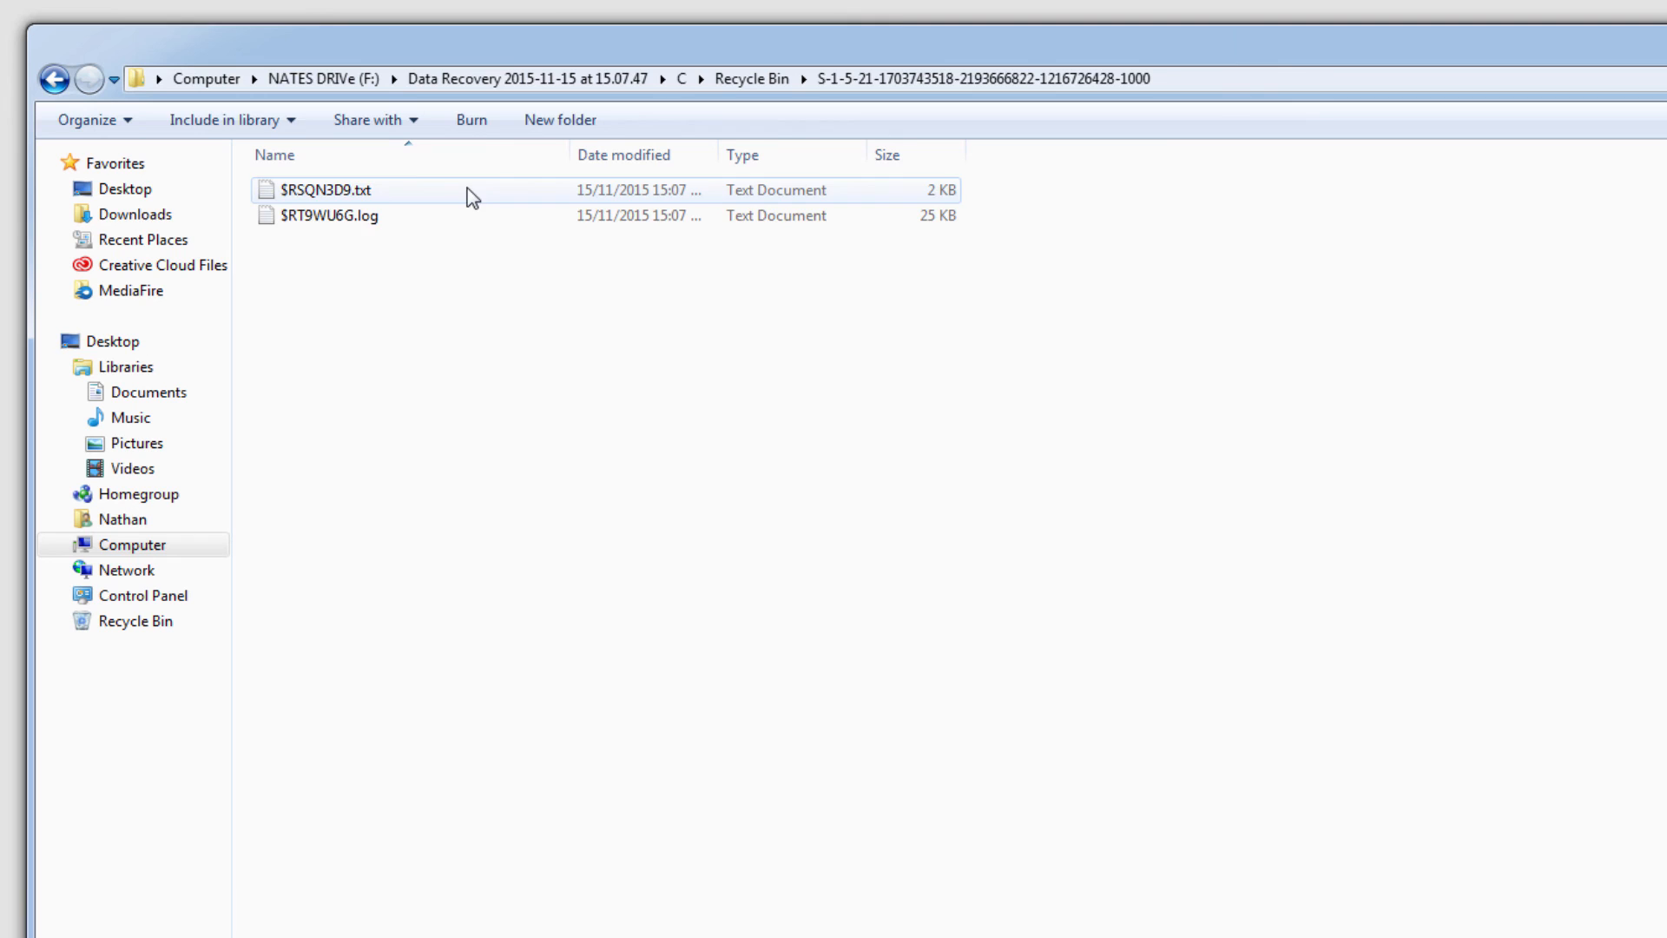
click(372, 217)
click(409, 191)
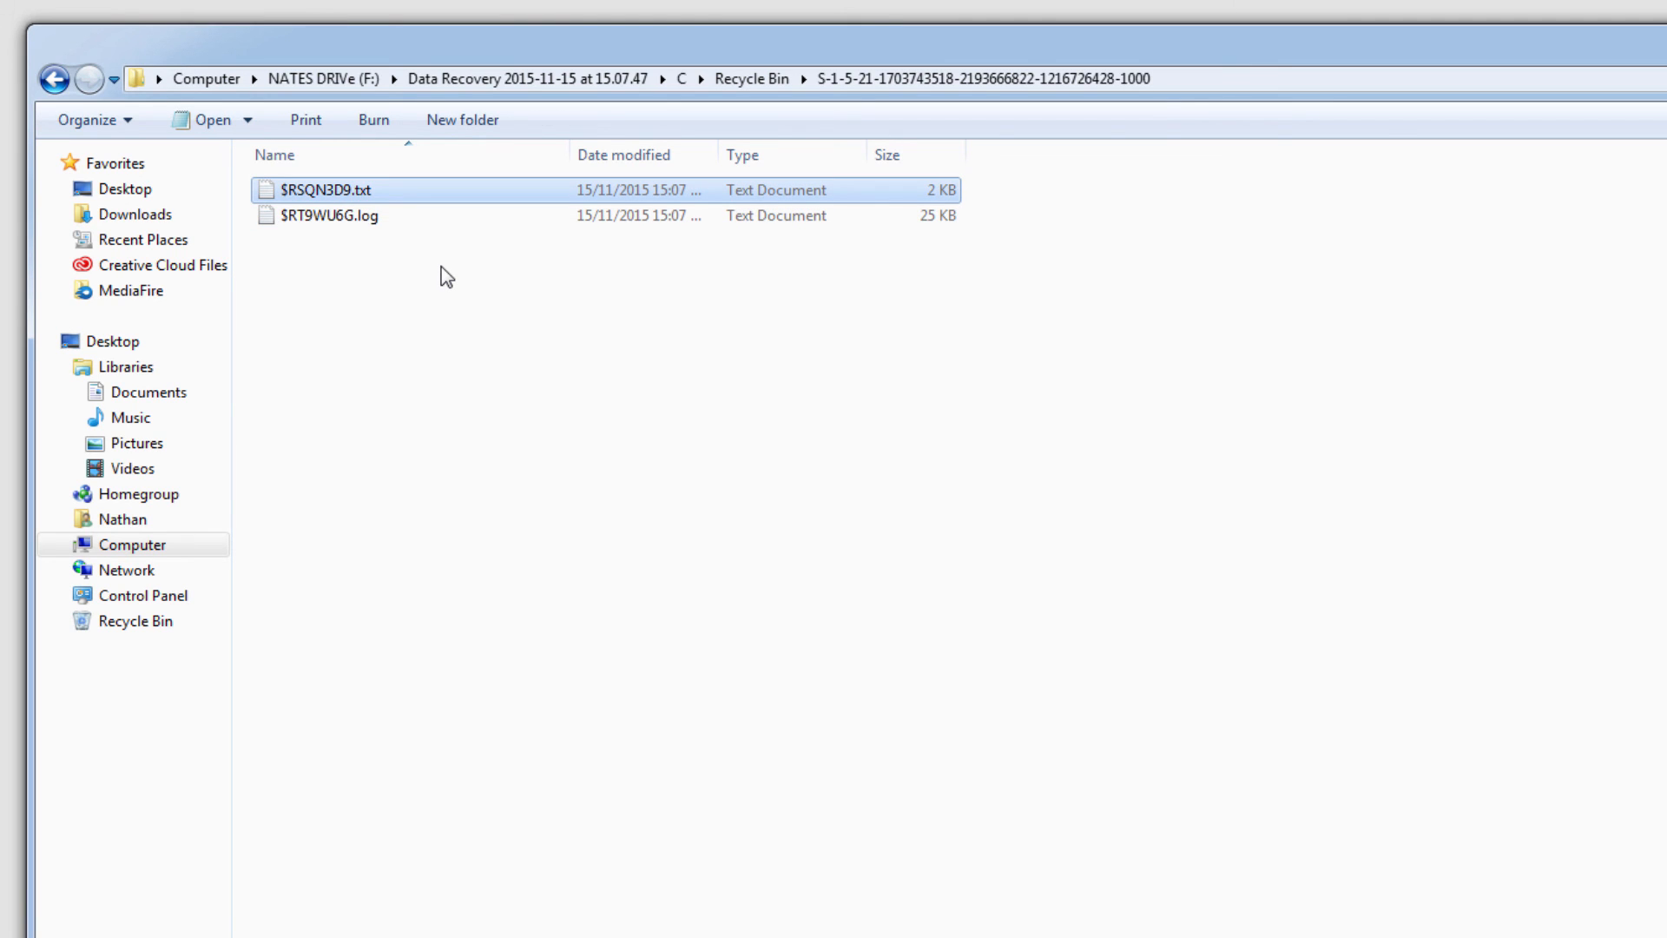